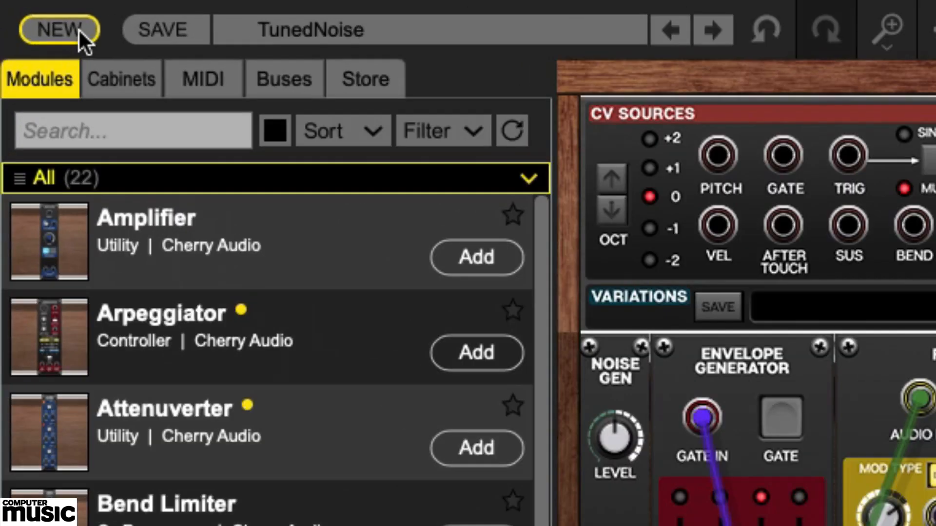
Step: Start a new empty patch, discarding the current preset's changes, and add a Noise Generator and an Amplifier module
click(78, 28)
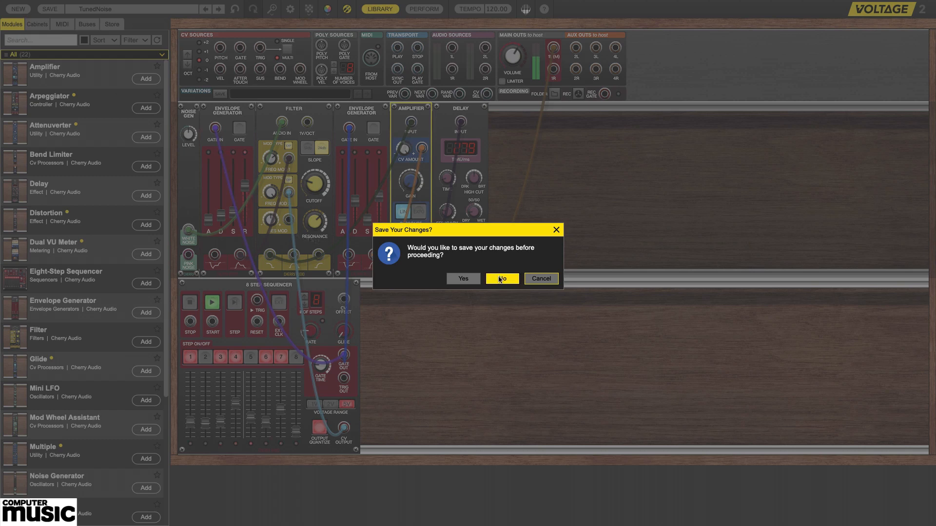
click(499, 279)
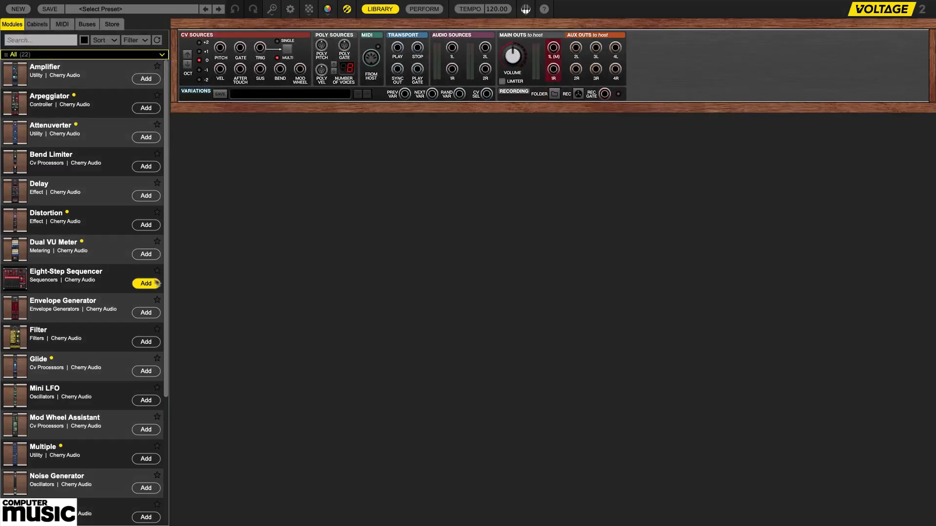
drag(166, 285, 170, 420)
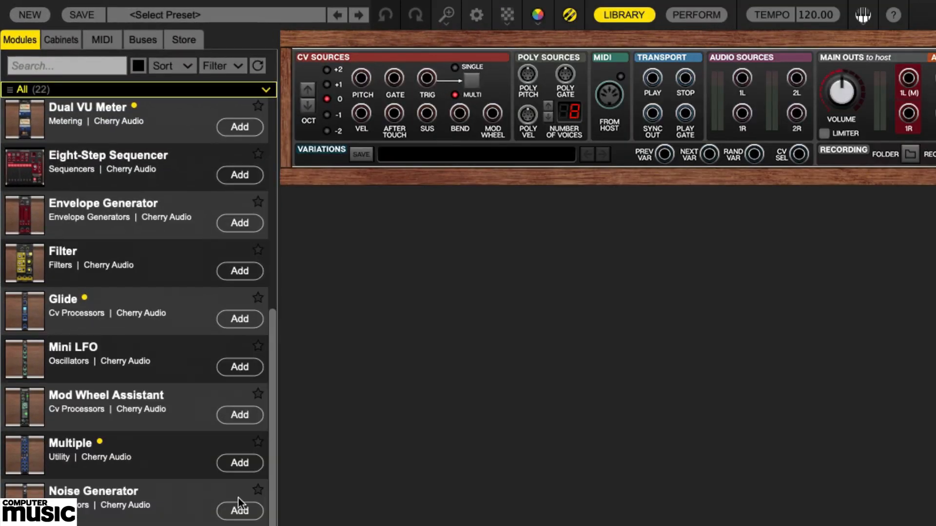
click(239, 511)
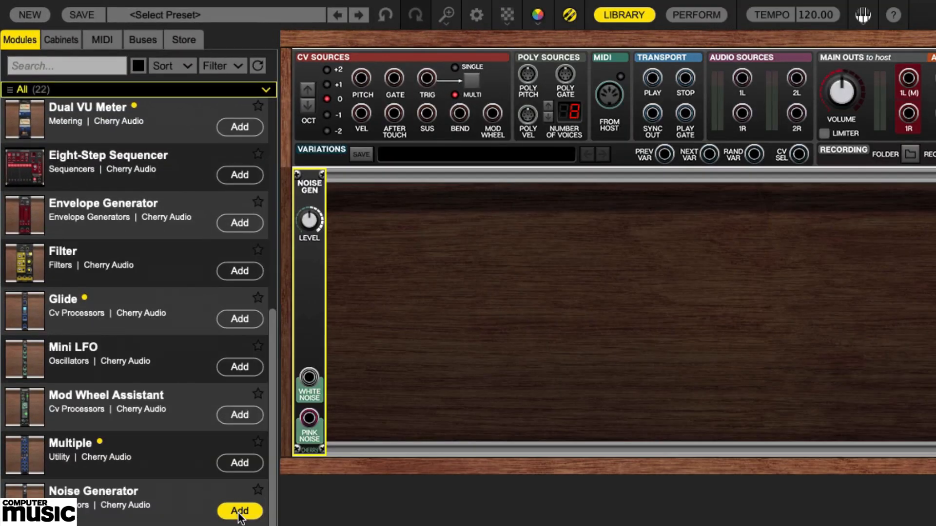
drag(273, 521, 301, 257)
click(241, 130)
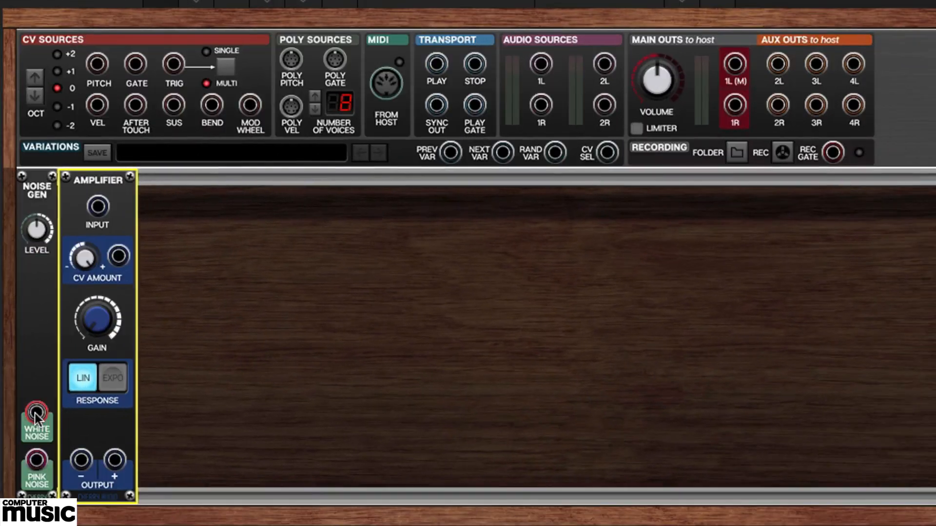
Step: Patch the White Noise output into the amplifier's input and the amplifier's positive output into main out 1L (M)
drag(308, 380, 348, 272)
drag(83, 291, 97, 206)
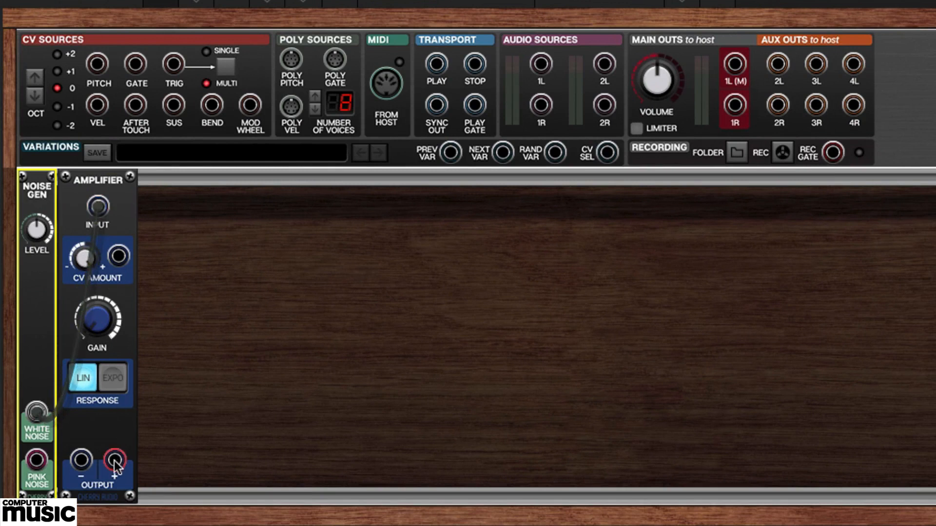
drag(114, 460, 730, 68)
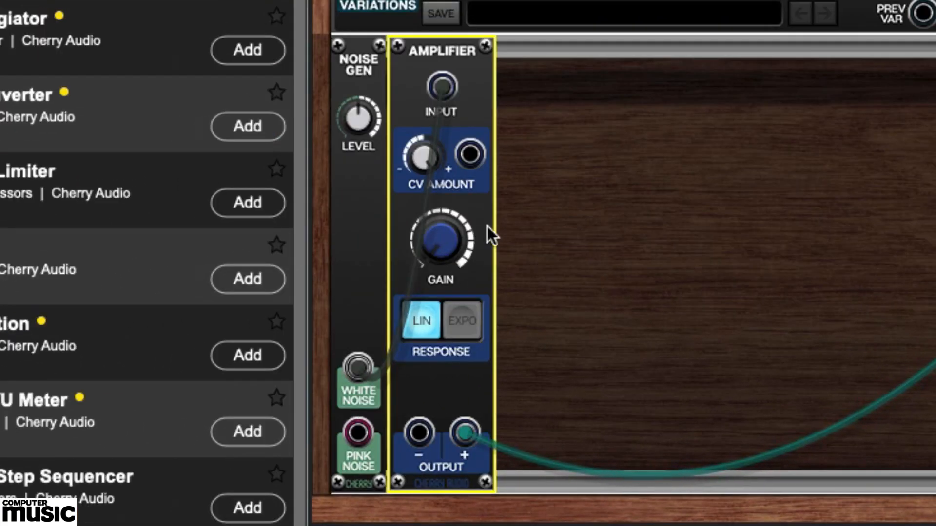
Step: Audition the noise with raised amplifier gain, move the source cable from White Noise to Pink Noise, and turn the gain back down
drag(437, 242, 442, 128)
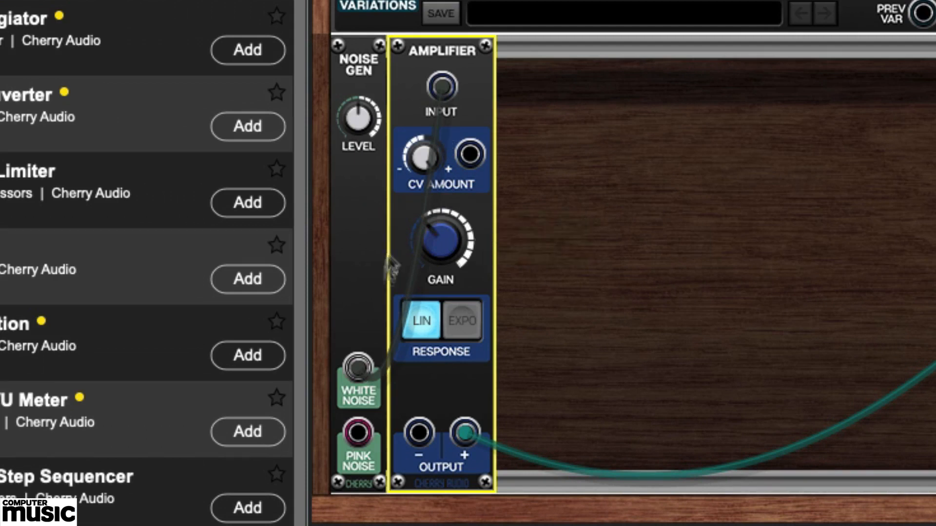
drag(359, 367, 361, 435)
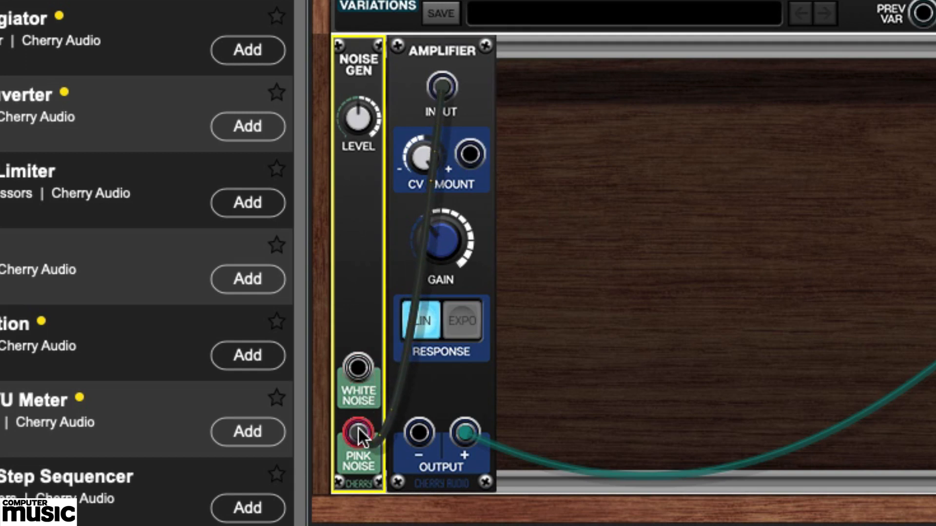
drag(445, 236, 437, 368)
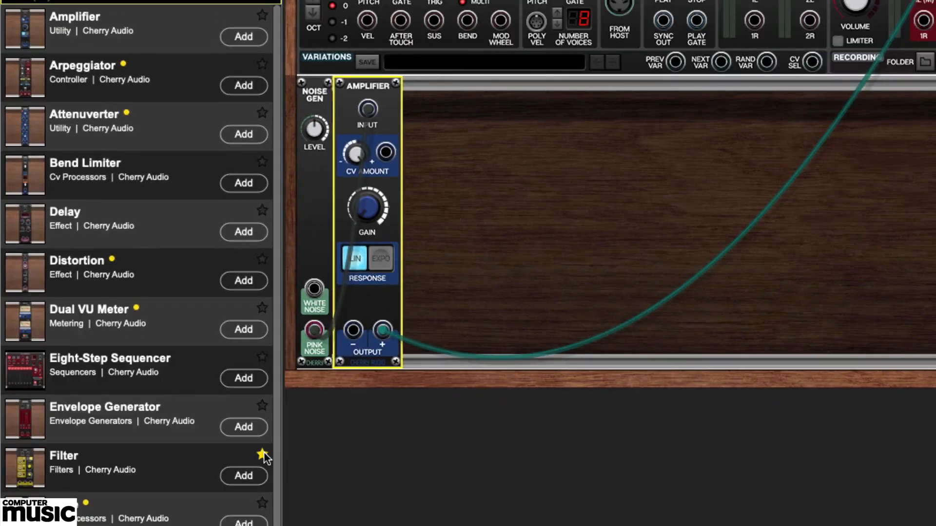
Step: Insert a Filter module between the noise generator and amplifier, and route the pink noise through its low-pass output into the amplifier's input
click(253, 475)
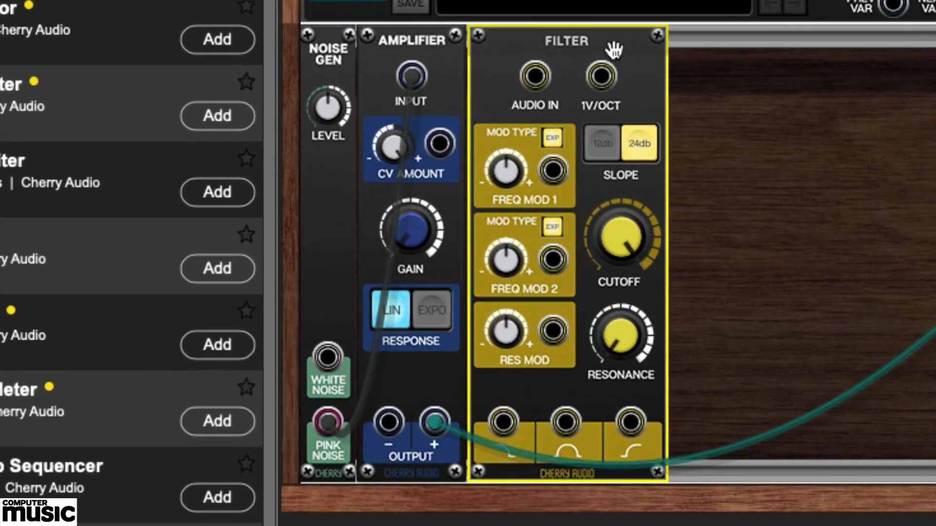
drag(551, 39, 392, 49)
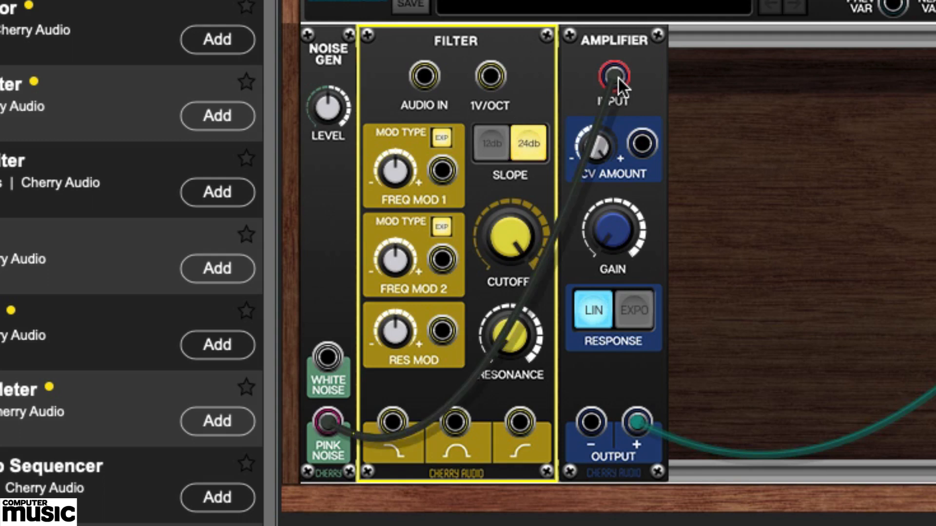
drag(614, 77, 424, 75)
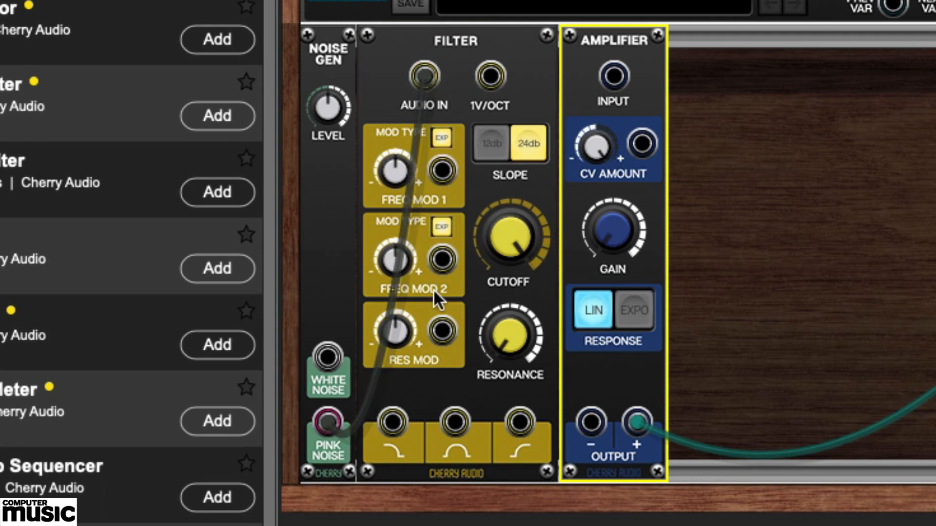
click(392, 422)
drag(394, 422, 615, 75)
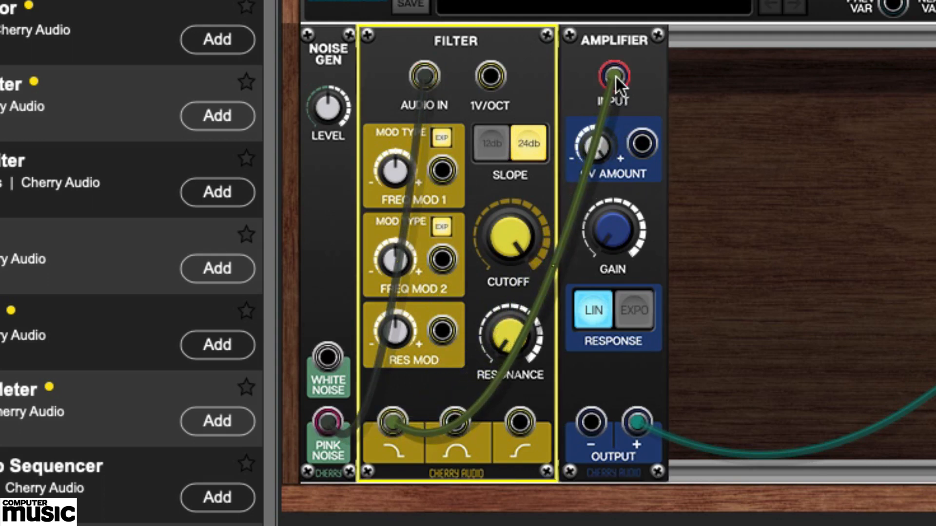
Step: Audition the low-pass filter with raised amplifier gain and a cutoff sweep ending at 20000 Hz, and return the gain to minimum
click(610, 242)
drag(606, 234, 617, 73)
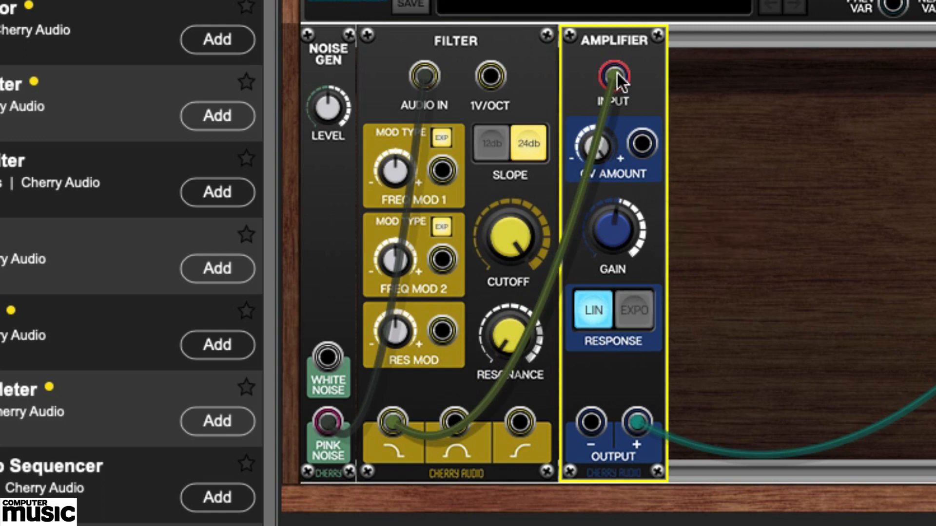
click(499, 223)
drag(499, 223, 513, 204)
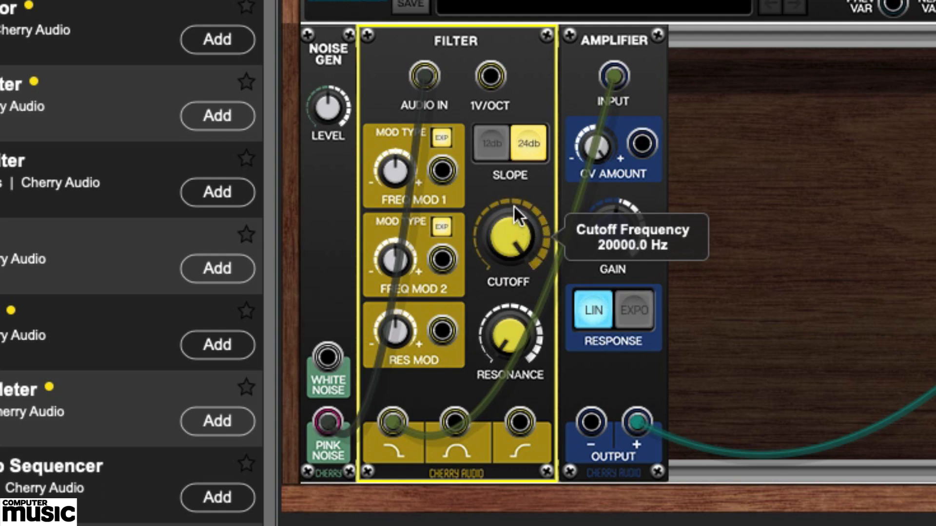
click(615, 229)
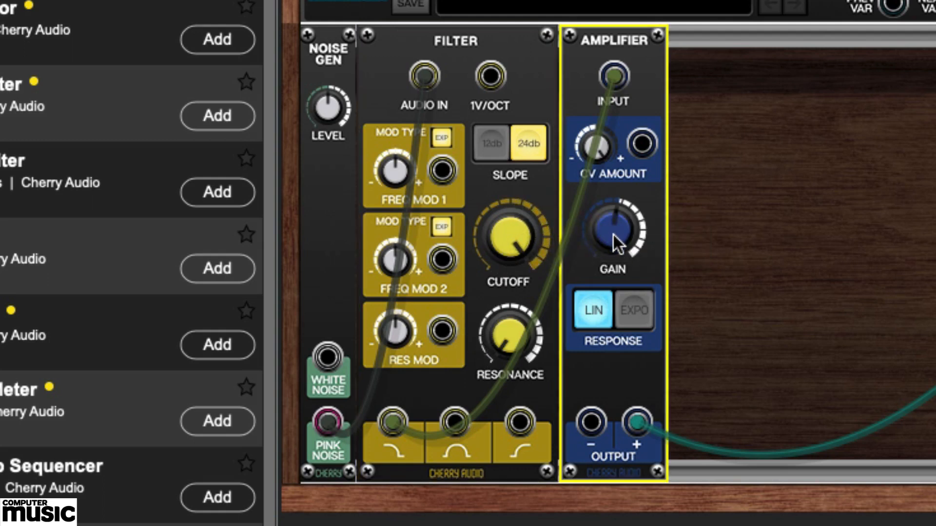
drag(611, 287, 588, 428)
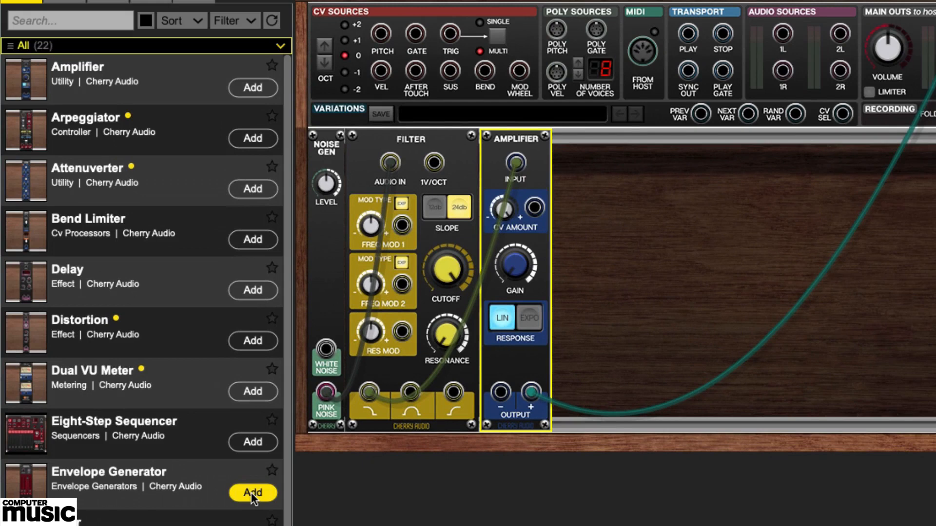
Step: Insert an Envelope Generator between the filter and amplifier and patch the CV Gate source into its gate input
click(253, 493)
drag(614, 145, 512, 142)
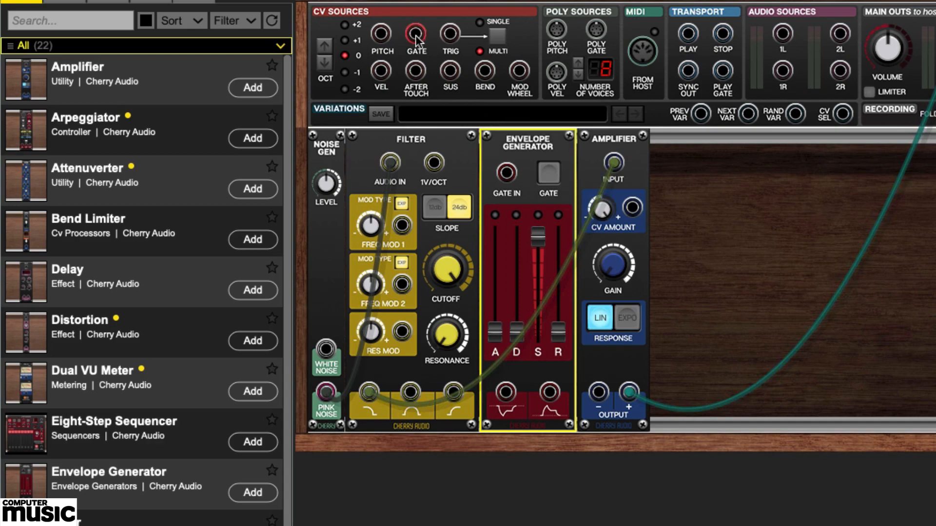
drag(415, 35, 507, 175)
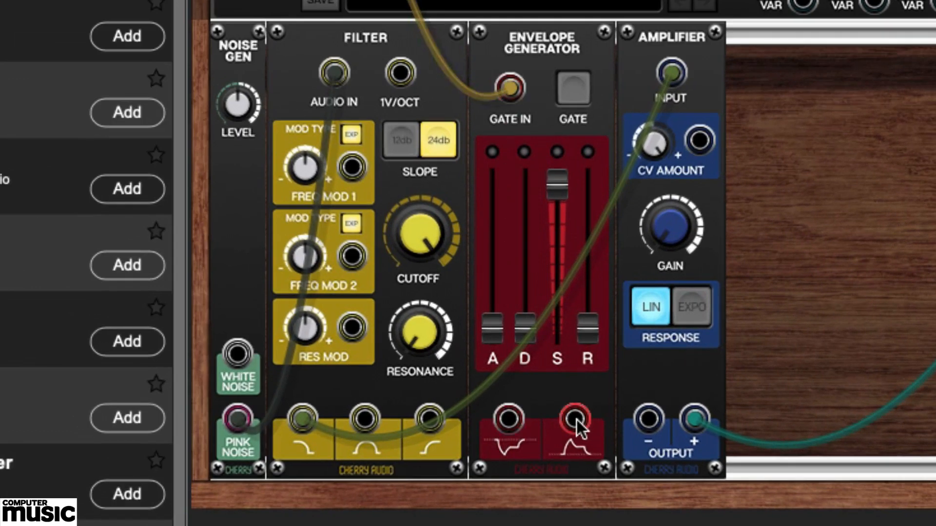
Step: Patch the envelope's positive output into the amplifier's CV input and move the filter's source cable from Pink Noise to White Noise
drag(575, 419, 704, 146)
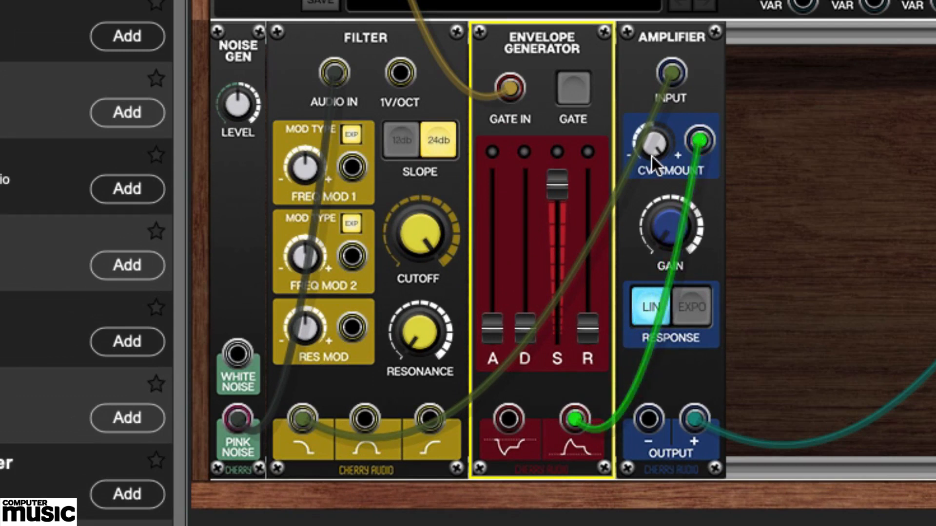
mouse_move(651, 156)
drag(238, 414, 235, 354)
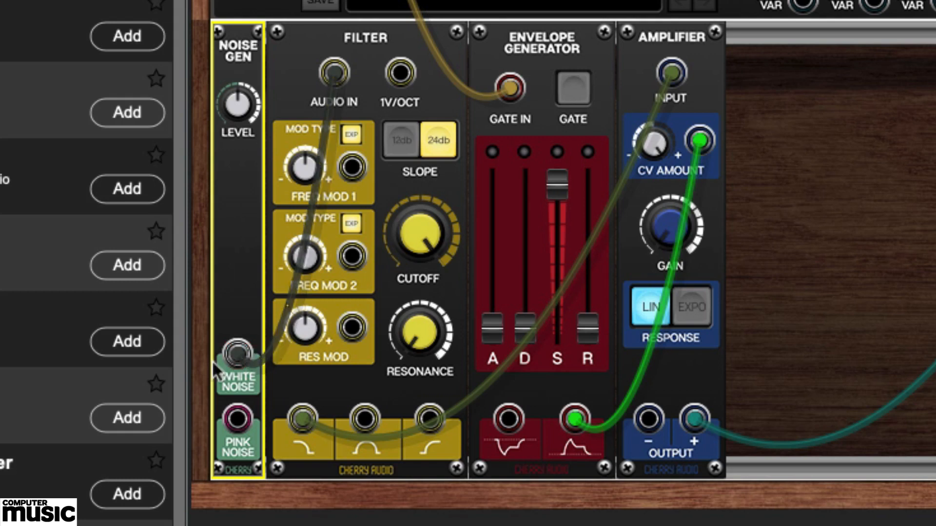
Step: Give the amplifier envelope minimum sustain, about 504 ms decay and a longer release, and lower the filter cutoff to about 2507 Hz
drag(549, 185, 545, 384)
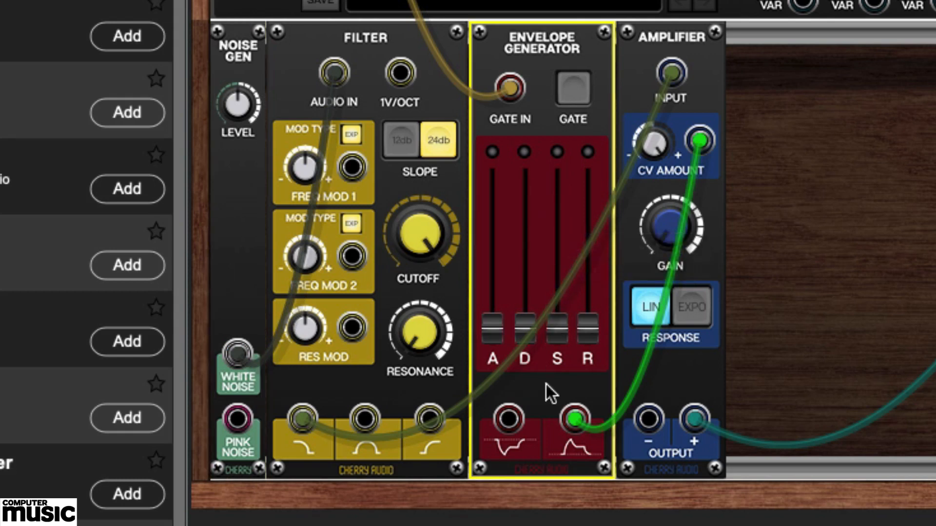
drag(525, 326, 519, 279)
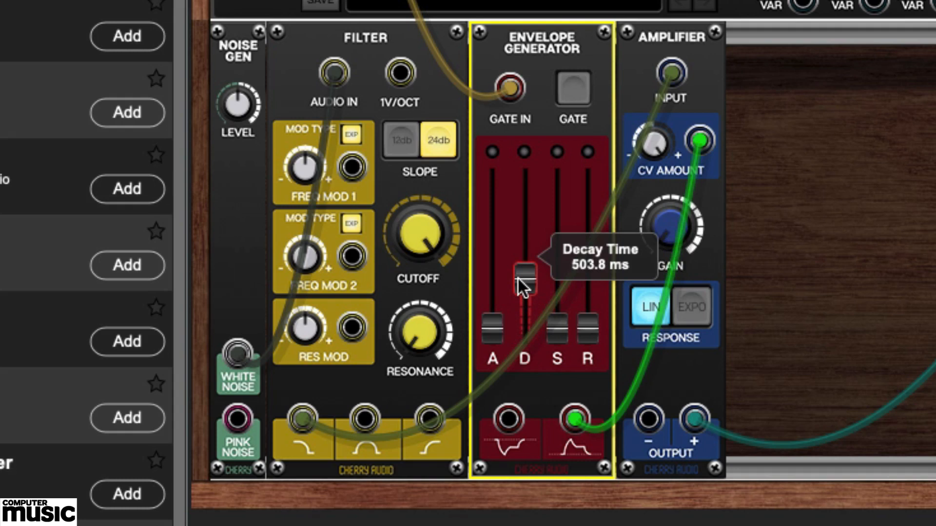
drag(519, 279, 519, 278)
drag(587, 329, 586, 265)
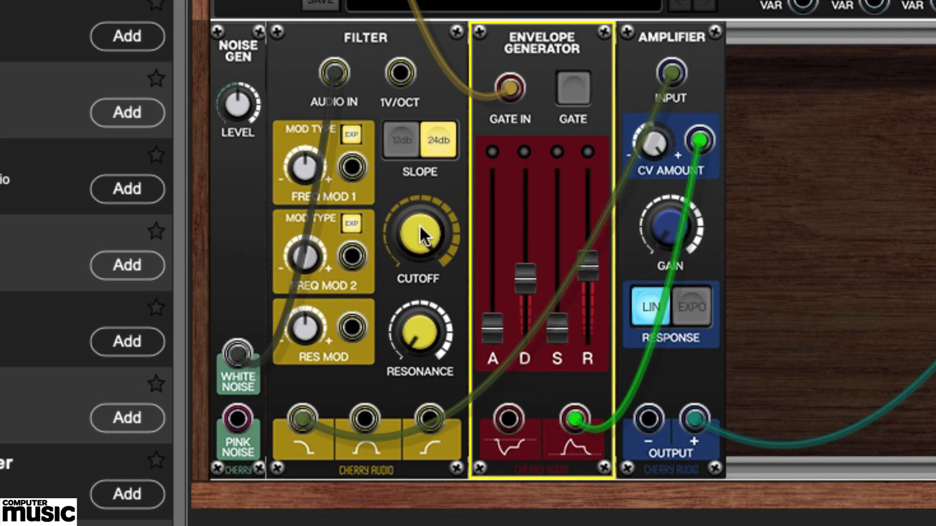
drag(419, 224, 407, 385)
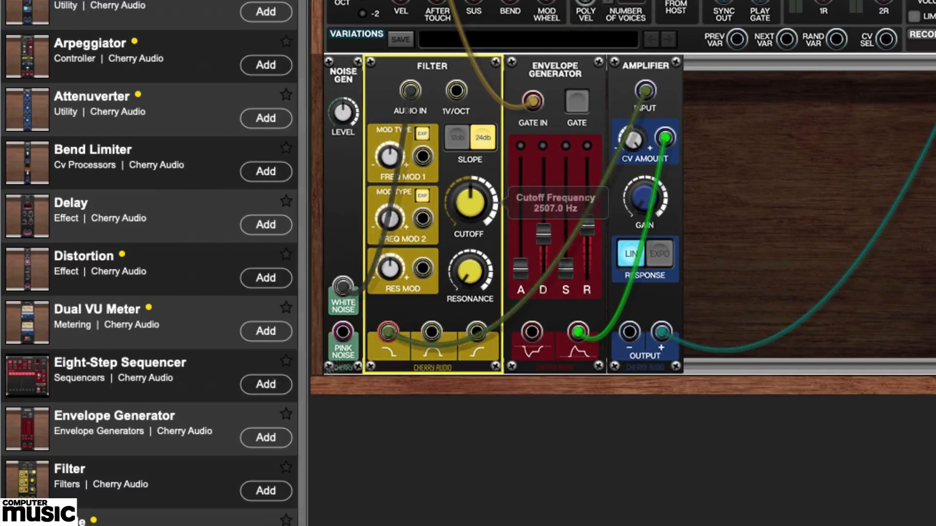
Step: Insert a second Envelope Generator between the noise generator and filter and connect its gate input to the CV Gate source
click(265, 438)
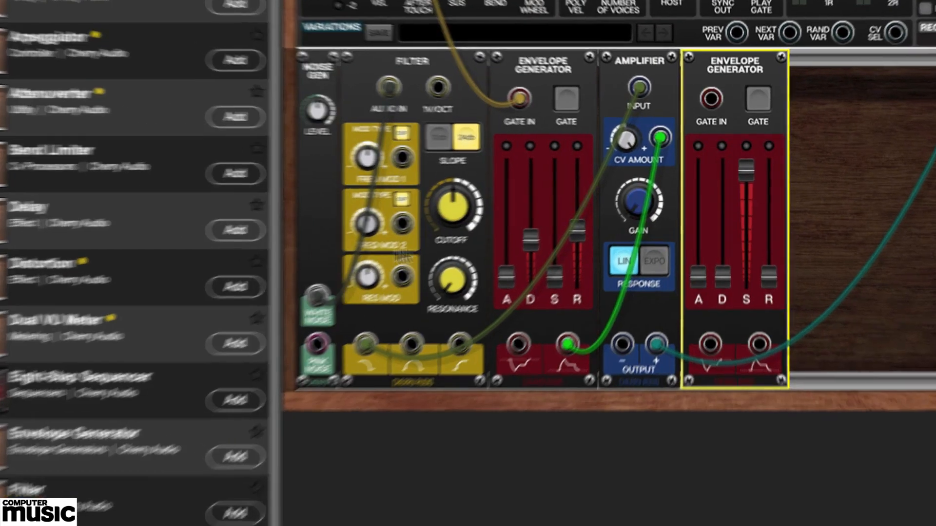
drag(739, 66, 461, 81)
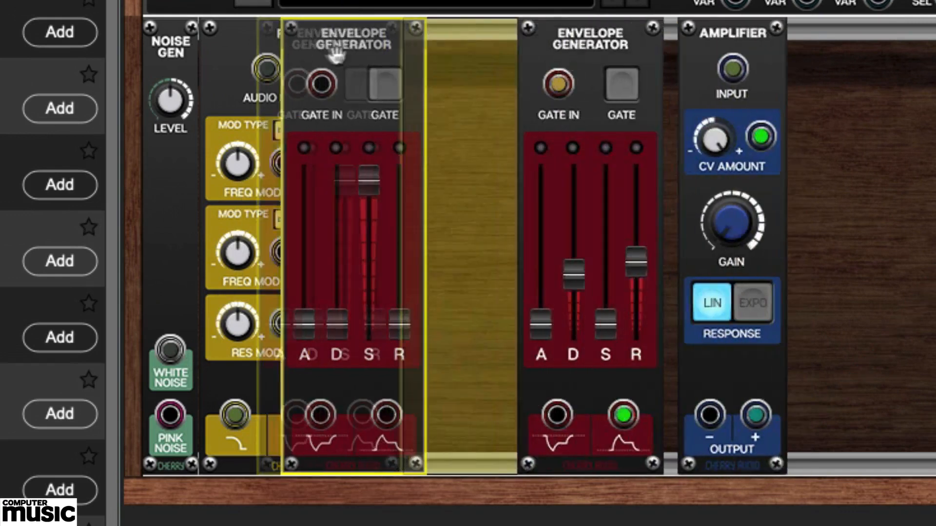
drag(336, 56, 266, 54)
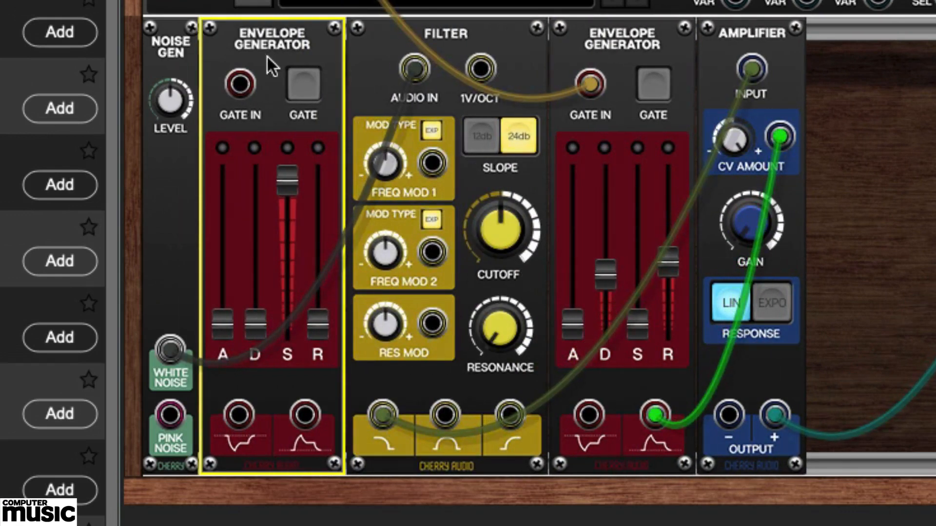
drag(238, 85, 297, 90)
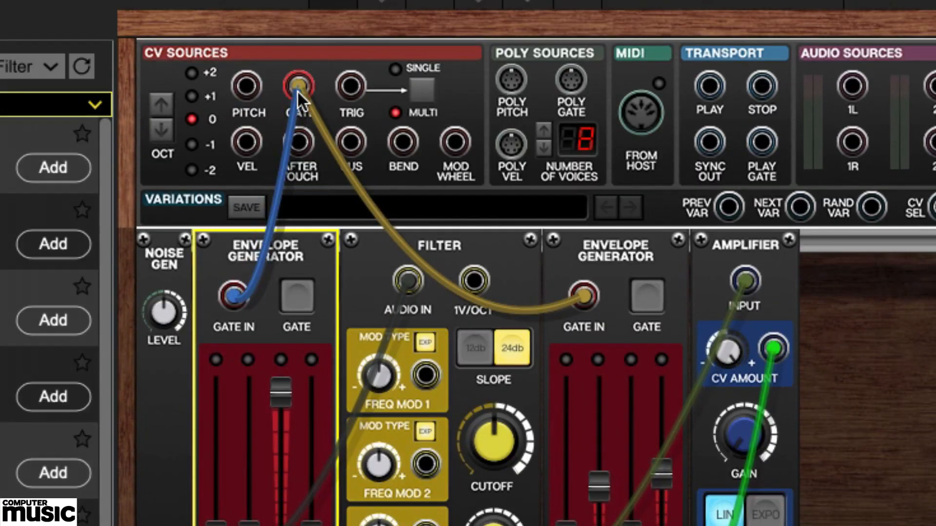
click(297, 89)
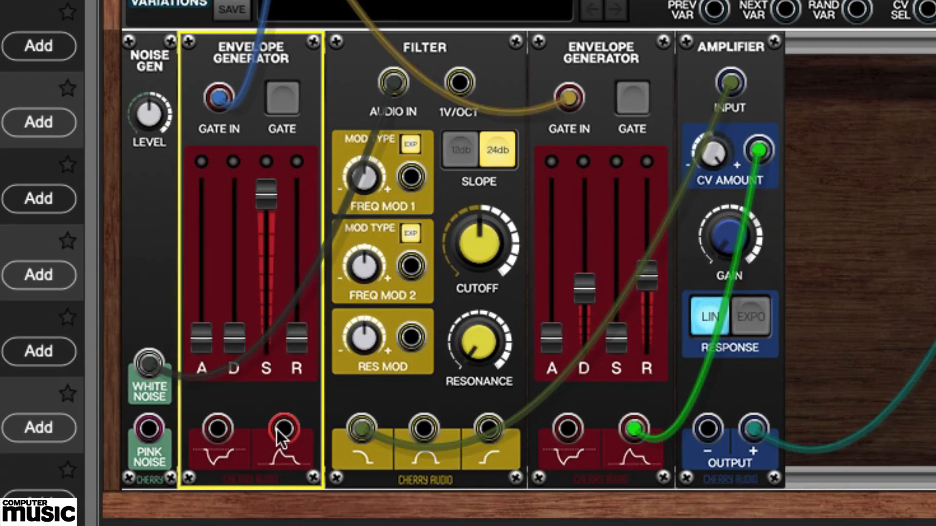
Step: Patch the new envelope's positive output into Freq Mod 1 with a raised positive amount, and shape it with moderate decay, low sustain and longer release
drag(283, 429, 410, 179)
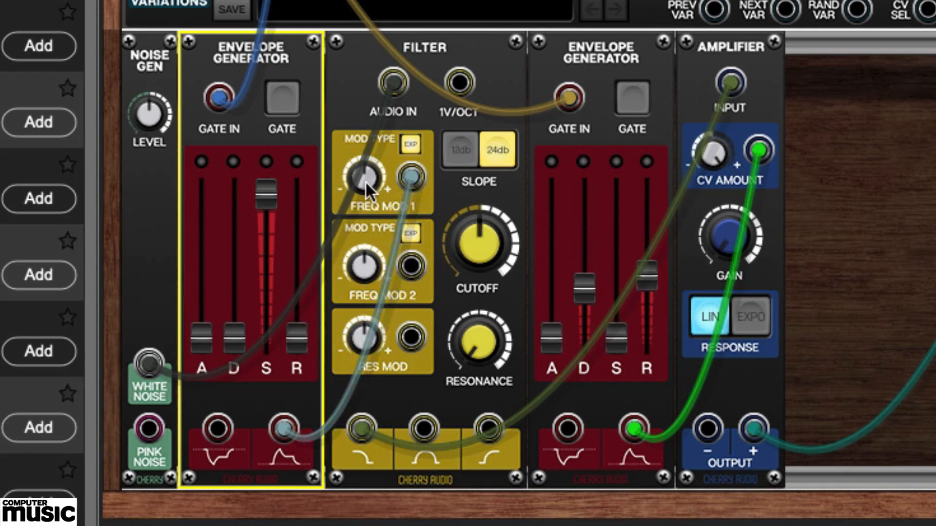
drag(364, 180, 359, 121)
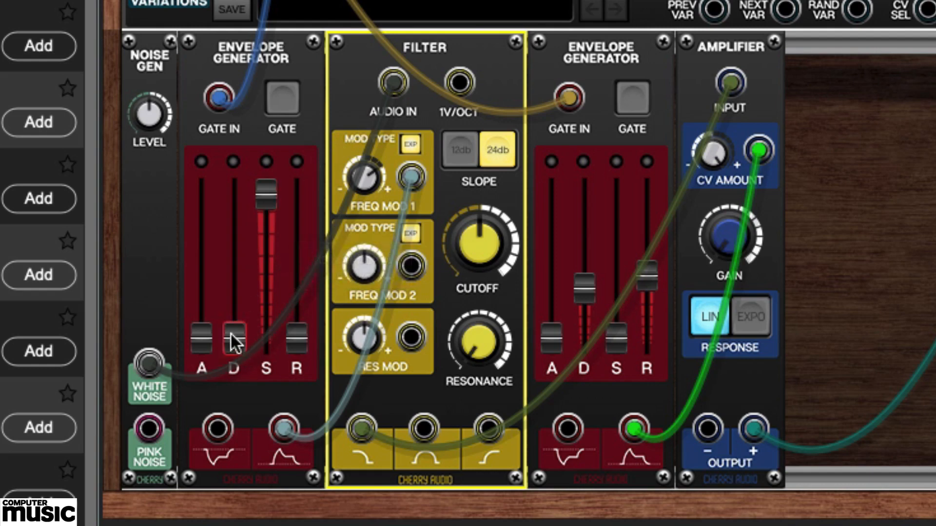
drag(231, 336, 233, 297)
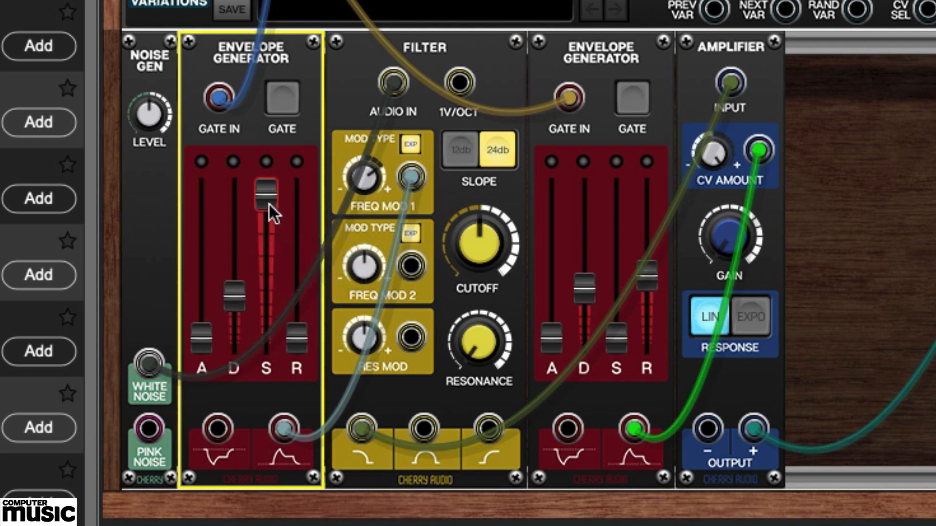
drag(269, 204, 296, 230)
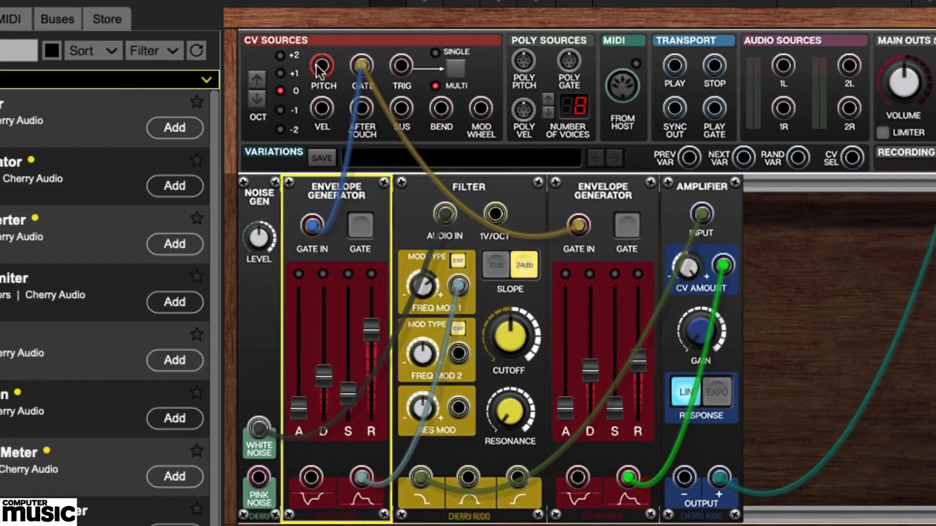
Step: Patch the CV Pitch source into the filter's Freq Mod 2 input and raise its modulation amount to full positive
drag(319, 71, 458, 361)
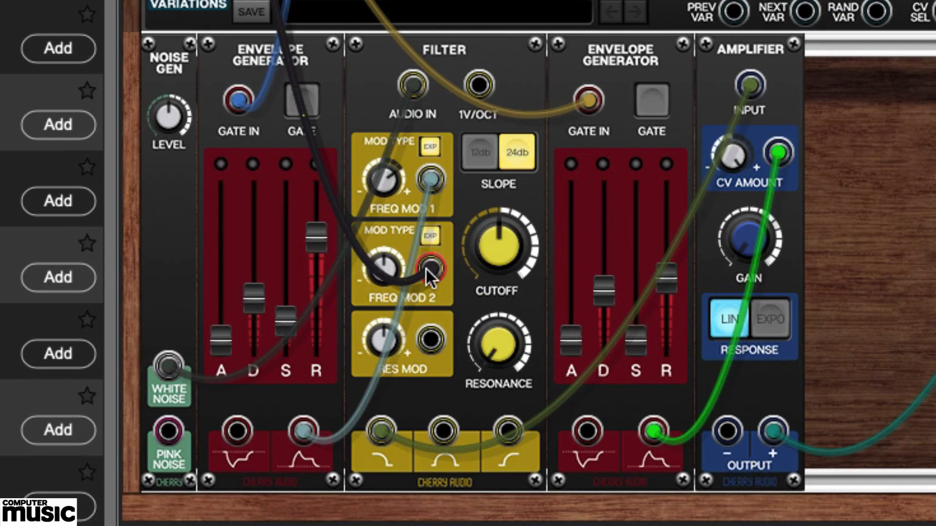
drag(381, 280, 387, 113)
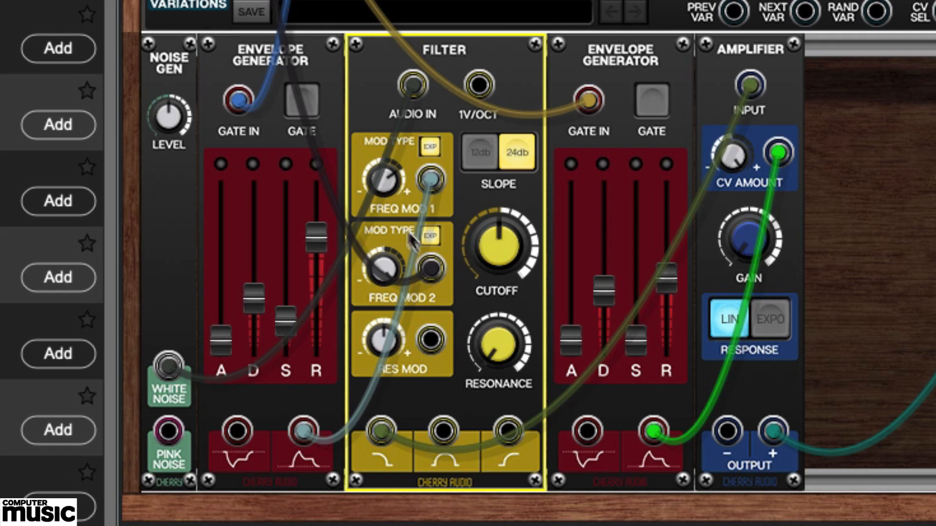
Step: Lower the filter cutoff well below its midpoint and raise the resonance to roughly two thirds
mouse_move(494, 236)
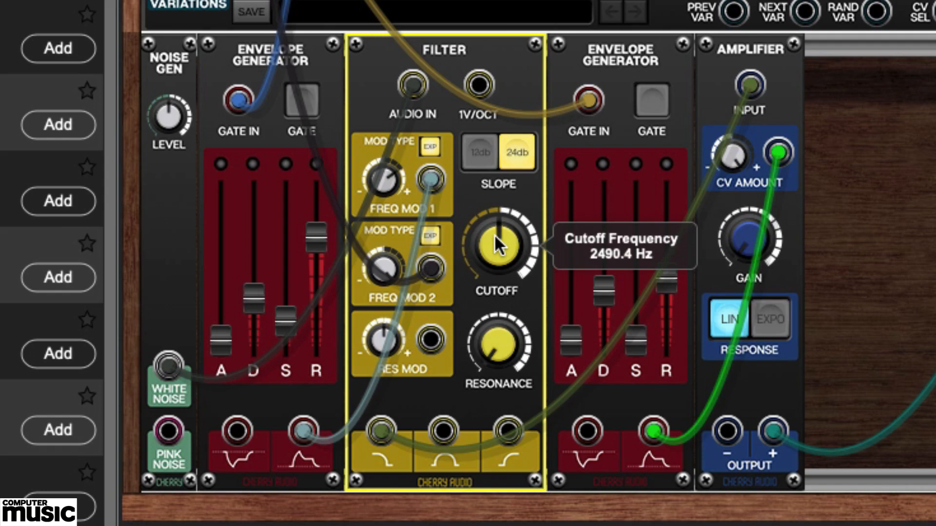
drag(494, 238, 472, 317)
mouse_move(499, 248)
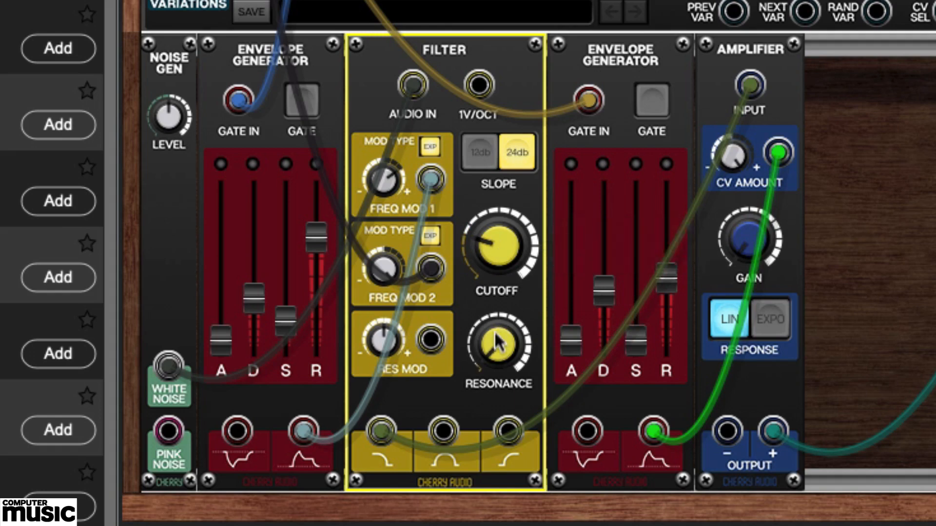
drag(495, 344, 505, 135)
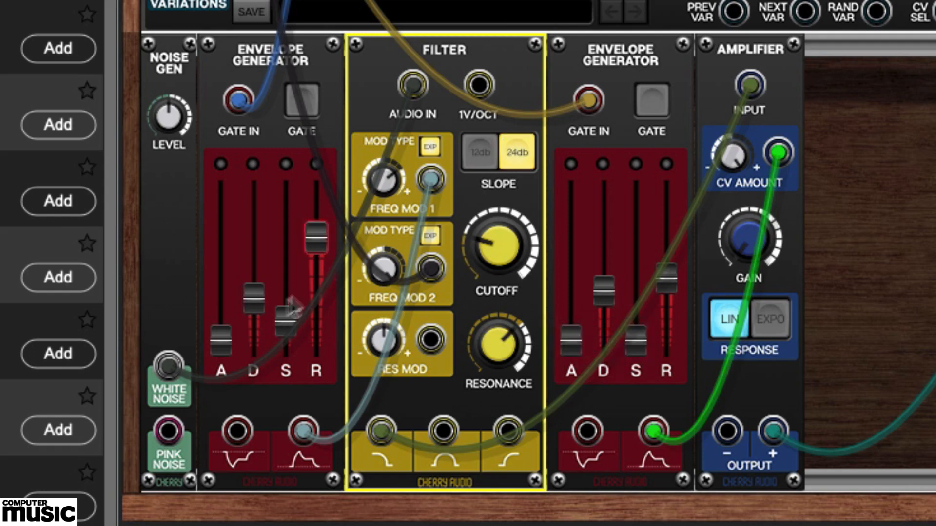
Step: Shorten the decay of the envelope generator that modulates the filter
click(253, 300)
drag(253, 301, 241, 332)
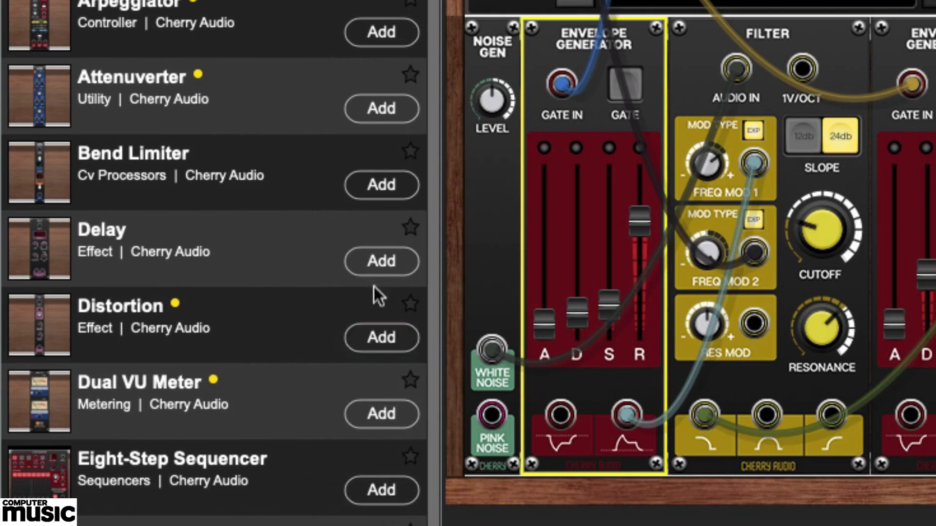
Step: Add a Delay module after the amplifier and route the amplifier's positive output through it to the main output cable
click(372, 258)
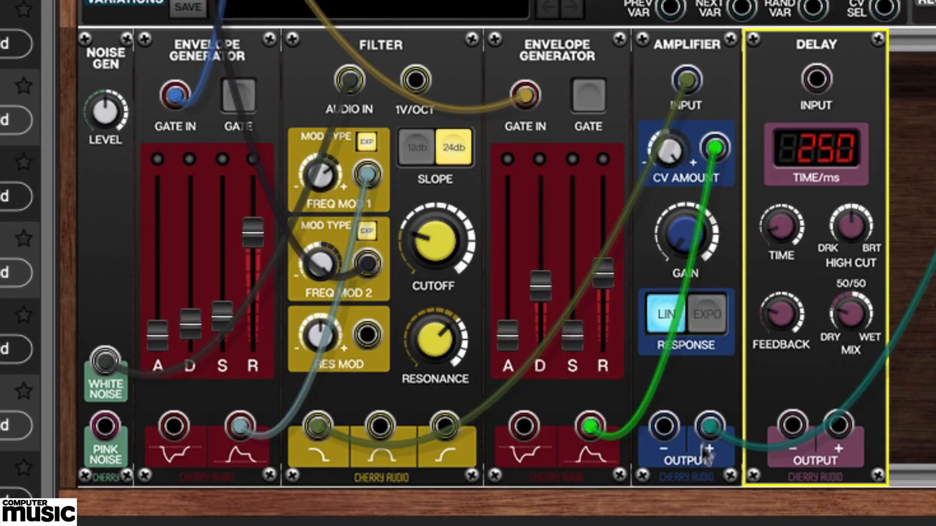
drag(708, 425, 831, 424)
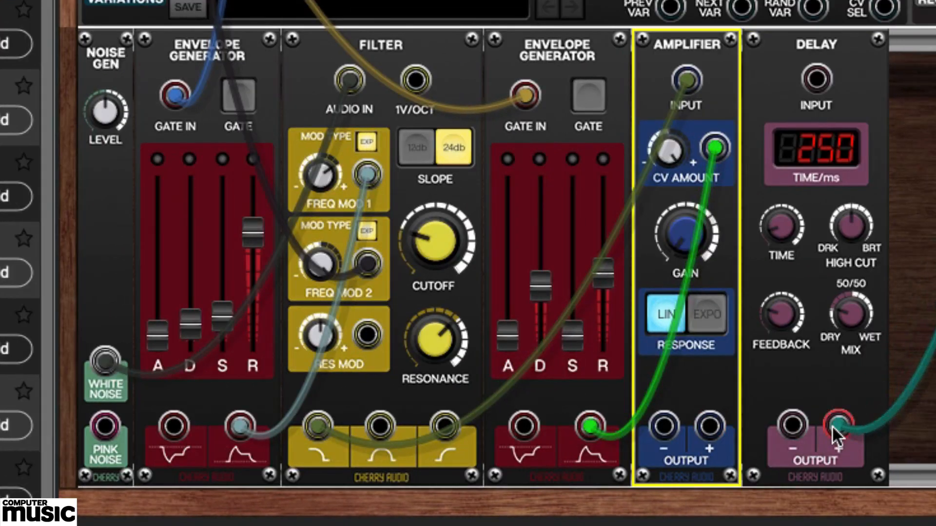
drag(710, 425, 818, 79)
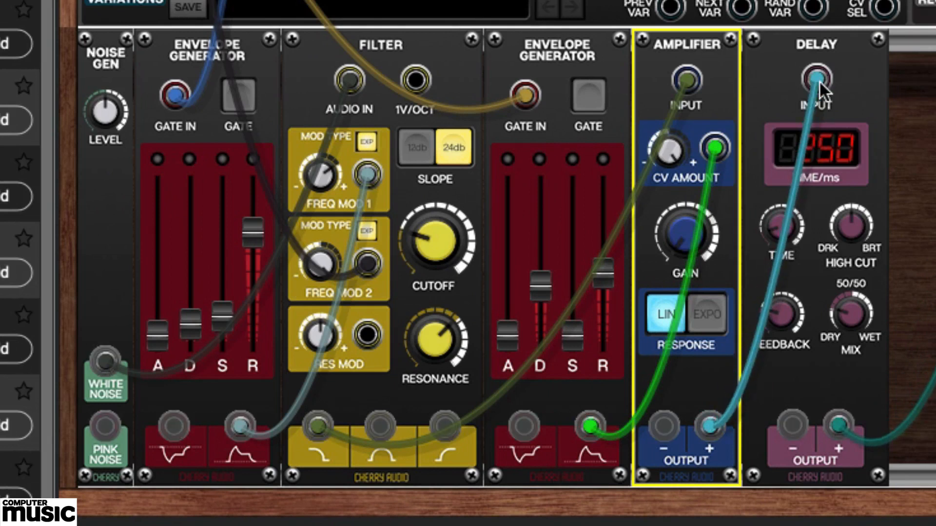